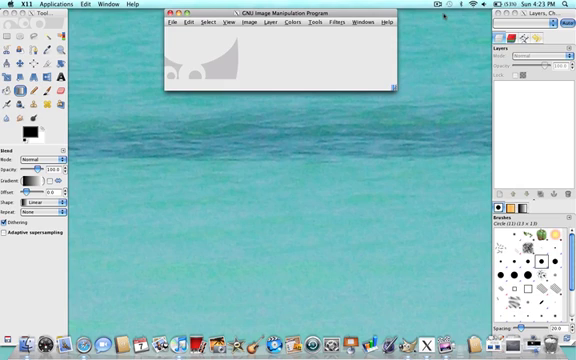
Step: In Safari, search for novoicetutorials.webs.com and land on the site's home page
{"action": "left_click", "coordinate": [84, 345]}
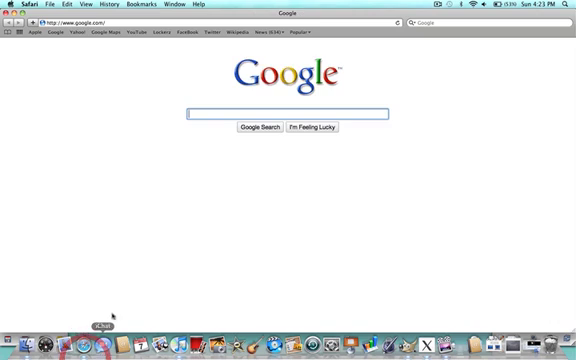
{"action": "left_click", "coordinate": [460, 22]}
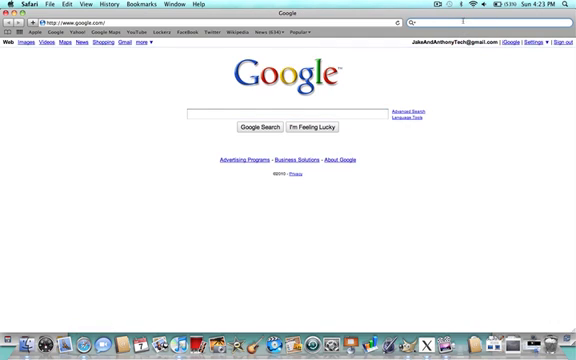
{"action": "type", "text": "nov"}
{"action": "type", "text": "o"}
{"action": "type", "text": "icetoto"}
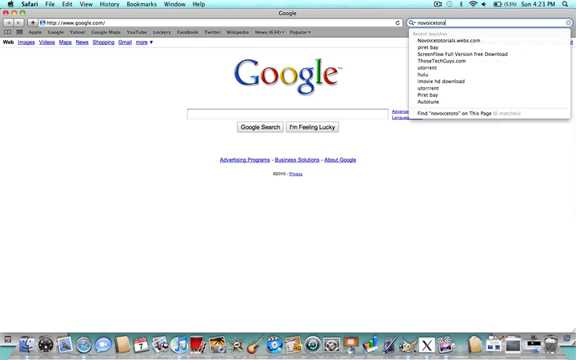
{"action": "type", "text": "rials"}
{"action": "key", "text": "Down"}
{"action": "key", "text": "Return"}
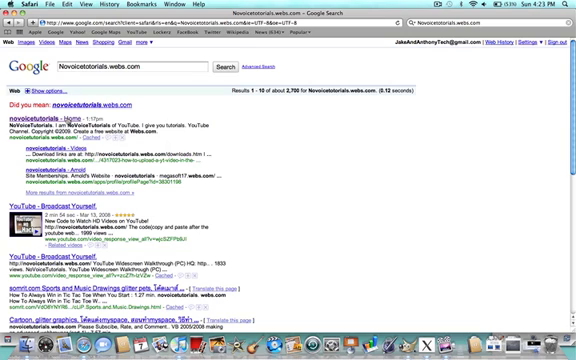
{"action": "left_click", "coordinate": [52, 118]}
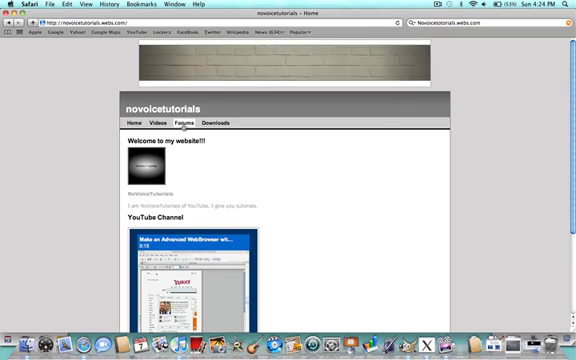
Step: From the Downloads page, reach the YouTube Beta Channel Template download and dismiss the MediaFire banner
{"action": "left_click", "coordinate": [212, 123]}
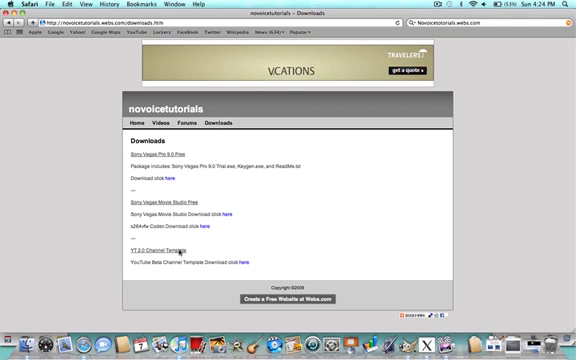
{"action": "left_click", "coordinate": [243, 263]}
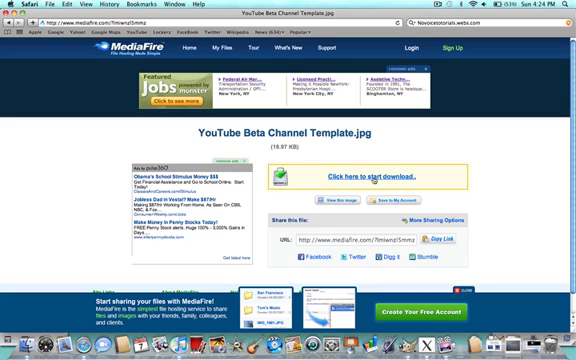
{"action": "left_click", "coordinate": [463, 290]}
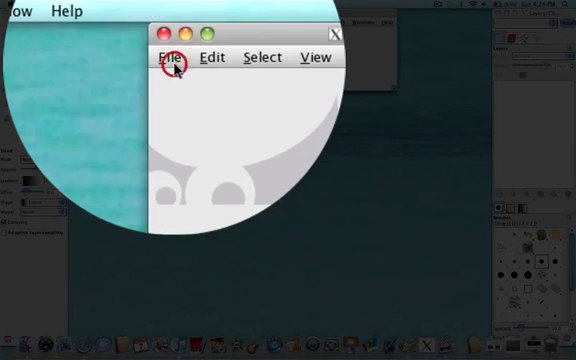
Step: Load YouTube Beta Channel Template.jpg from Downloads as a 1260×1750 black canvas
{"action": "left_click", "coordinate": [172, 22]}
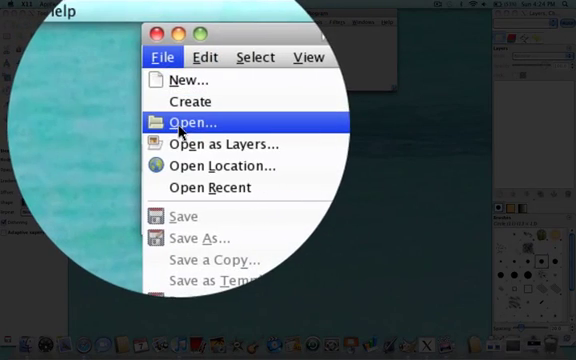
{"action": "left_click", "coordinate": [195, 122]}
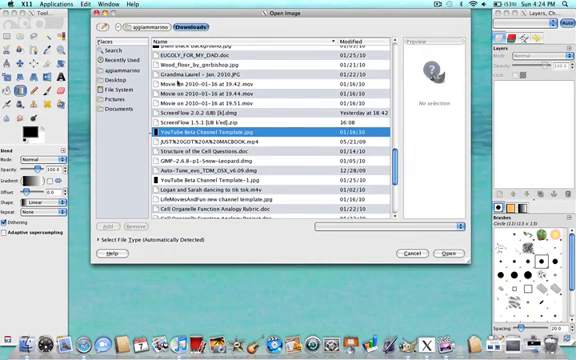
{"action": "scroll", "coordinate": [176, 81], "scroll_direction": "down", "scroll_amount": 5}
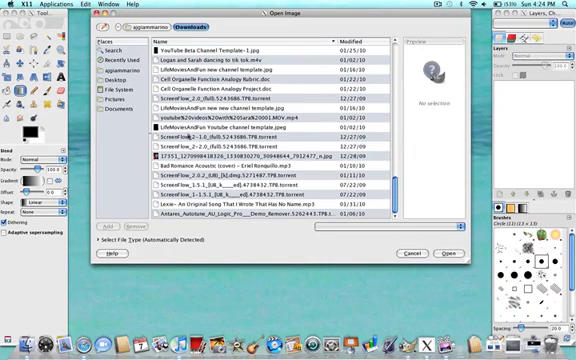
{"action": "scroll", "coordinate": [190, 146], "scroll_direction": "up", "scroll_amount": 5}
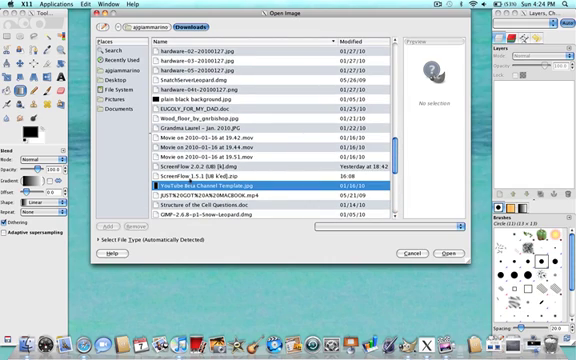
{"action": "double_click", "coordinate": [190, 185]}
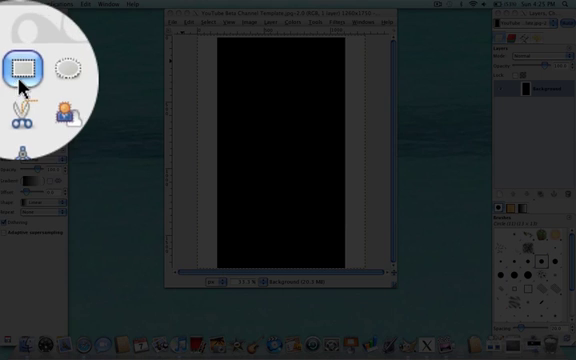
Step: Make a 147×1728 rectangular selection down the template's left edge from the top-left corner
{"action": "left_click", "coordinate": [8, 23]}
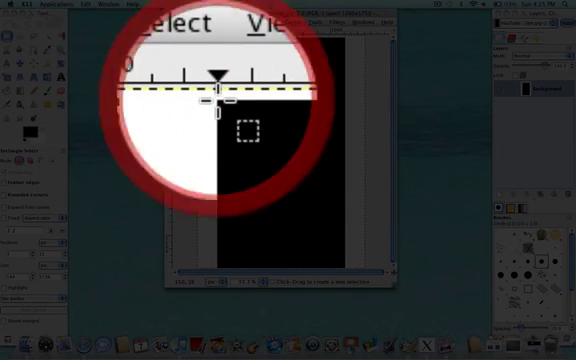
{"action": "left_click_drag", "start_coordinate": [219, 43], "coordinate": [224, 52]}
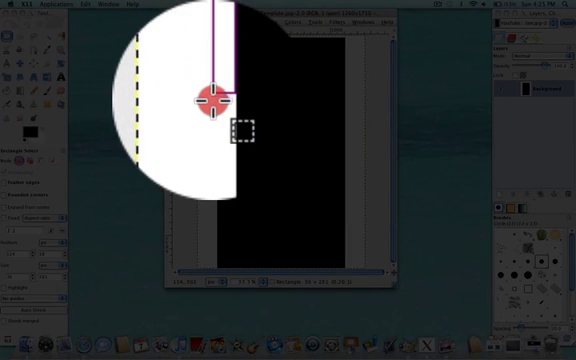
{"action": "mouse_move", "coordinate": [213, 100]}
{"action": "left_mouse_down"}
{"action": "mouse_move", "coordinate": [203, 189]}
{"action": "mouse_move", "coordinate": [203, 268]}
{"action": "left_mouse_up"}
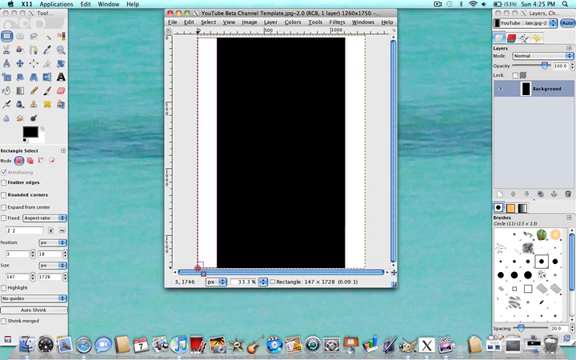
{"action": "left_click_drag", "start_coordinate": [203, 268], "coordinate": [203, 268]}
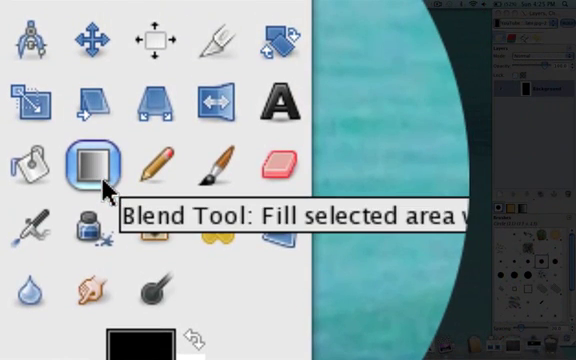
Step: Blend a black-to-light-grey gradient from the strip's top down to its bottom
{"action": "left_click", "coordinate": [95, 165]}
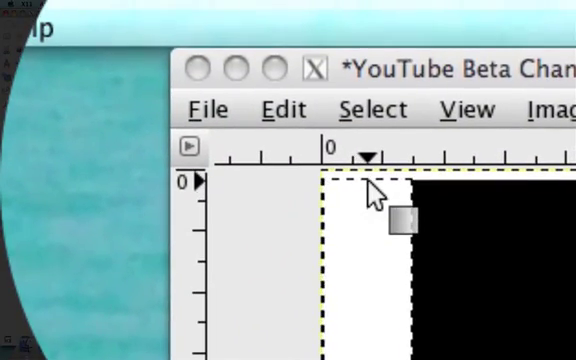
{"action": "left_click", "coordinate": [370, 190]}
{"action": "left_click_drag", "start_coordinate": [370, 190], "coordinate": [370, 185]}
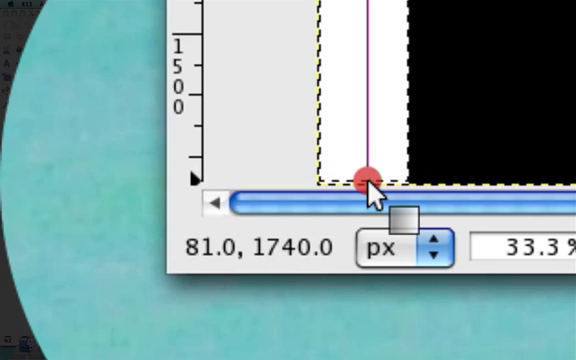
{"action": "mouse_move", "coordinate": [370, 185]}
{"action": "left_mouse_down"}
{"action": "mouse_move", "coordinate": [372, 190]}
{"action": "mouse_move", "coordinate": [370, 185]}
{"action": "left_mouse_up"}
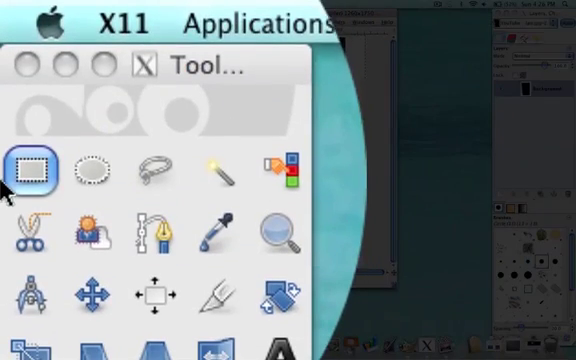
Step: Select the right-edge strip and blend the same top-to-bottom gradient into it
{"action": "left_click", "coordinate": [8, 38]}
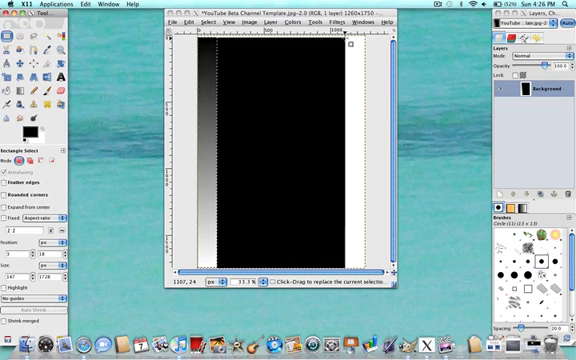
{"action": "mouse_move", "coordinate": [350, 43]}
{"action": "left_mouse_down"}
{"action": "mouse_move", "coordinate": [364, 121]}
{"action": "mouse_move", "coordinate": [364, 268]}
{"action": "left_mouse_up"}
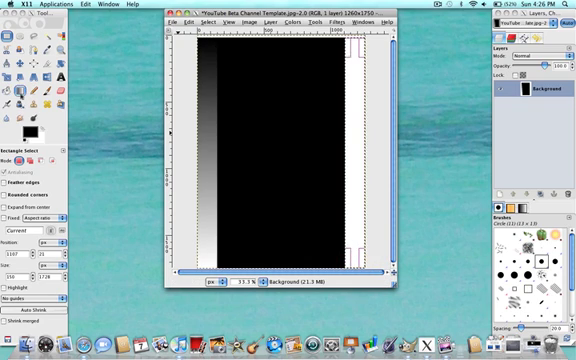
{"action": "left_click", "coordinate": [20, 91]}
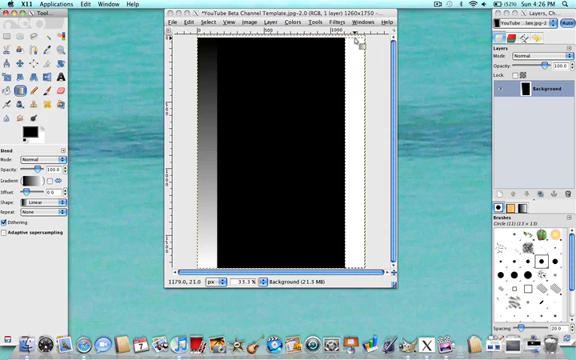
{"action": "left_click_drag", "start_coordinate": [358, 40], "coordinate": [355, 268]}
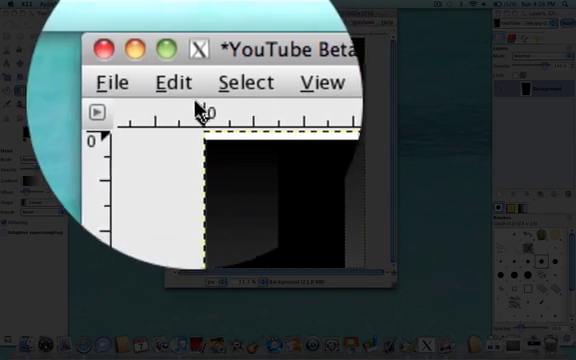
Step: Clear the selection with Select > None, leaving both gradient side bars in place
{"action": "left_click", "coordinate": [180, 84]}
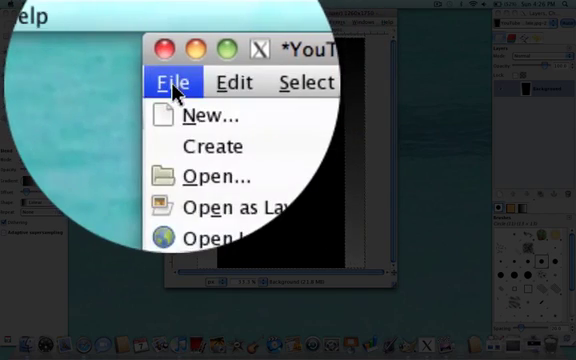
{"action": "mouse_move", "coordinate": [246, 83]}
{"action": "left_click", "coordinate": [216, 146]}
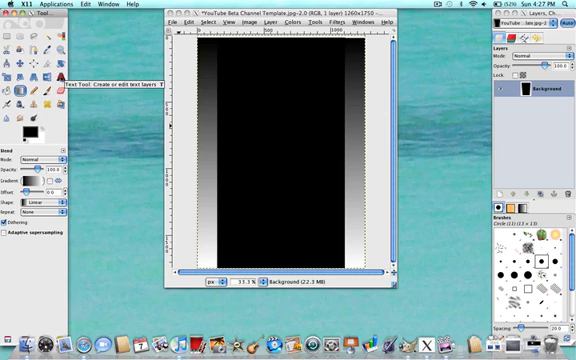
Step: Rotate the layer 90° clockwise so the gradient bars run across top and bottom
{"action": "left_click", "coordinate": [60, 78]}
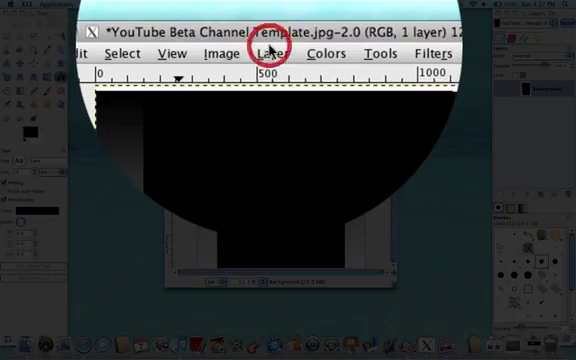
{"action": "left_click", "coordinate": [269, 22]}
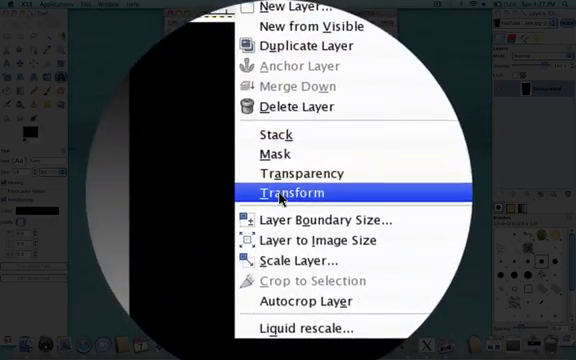
{"action": "mouse_move", "coordinate": [245, 139]}
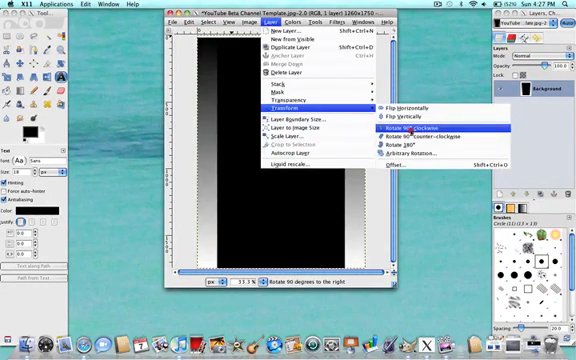
{"action": "left_click", "coordinate": [405, 128]}
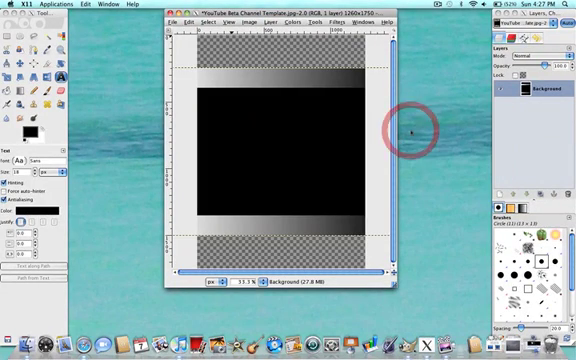
Step: Place a JakeAndAnthonyTech text layer on the top bar in 18 px Sans and widen its box
{"action": "left_click", "coordinate": [228, 73]}
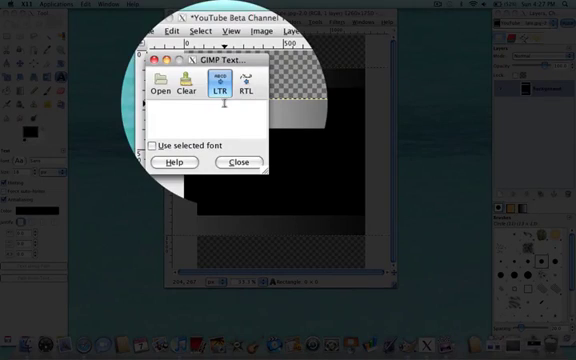
{"action": "type", "text": "JakeAnd"}
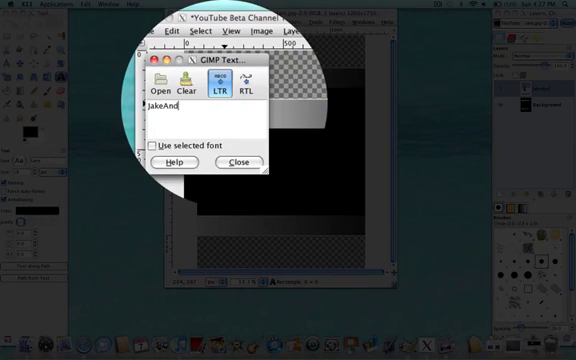
{"action": "type", "text": "Tech"}
{"action": "left_click", "coordinate": [238, 162]}
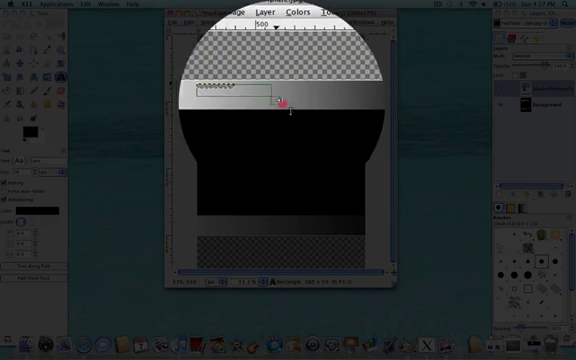
{"action": "left_click_drag", "start_coordinate": [253, 104], "coordinate": [362, 86]}
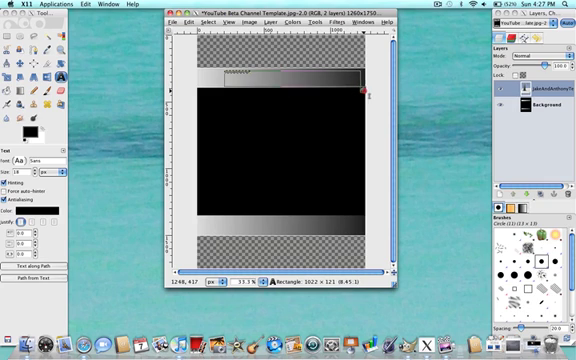
{"action": "left_click", "coordinate": [242, 76]}
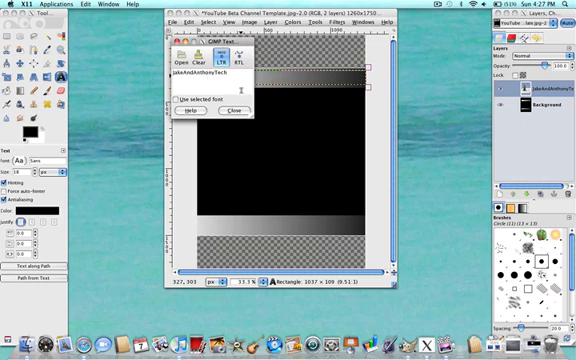
{"action": "left_click", "coordinate": [234, 110]}
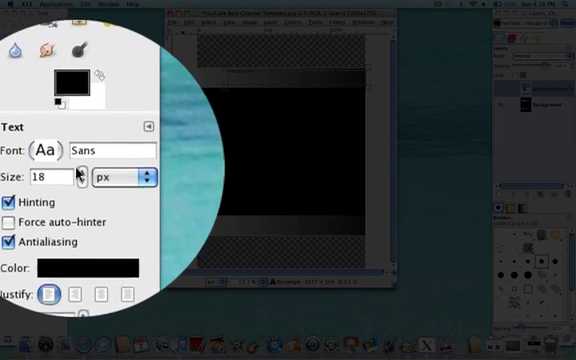
Step: Enlarge the text and, after trying Cracked, set the channel name in the HeadLineA font
{"action": "left_click_drag", "start_coordinate": [82, 172], "coordinate": [83, 172]}
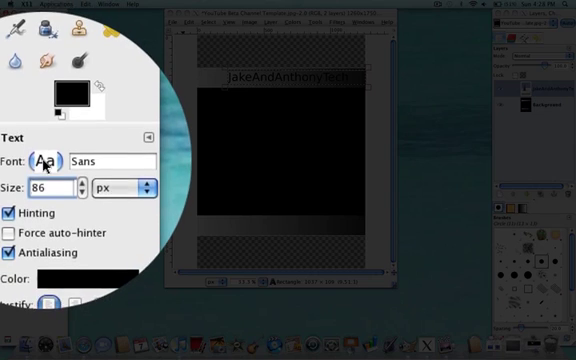
{"action": "left_click", "coordinate": [44, 162]}
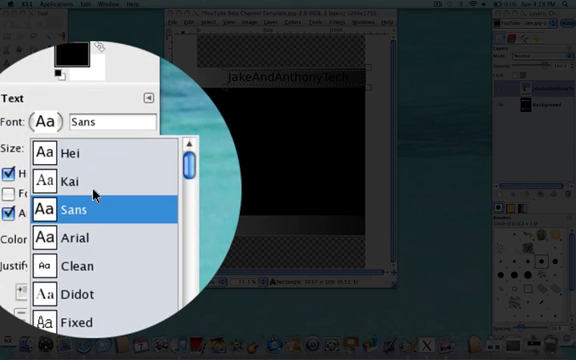
{"action": "scroll", "coordinate": [95, 193], "scroll_direction": "down", "scroll_amount": 5}
{"action": "scroll", "coordinate": [95, 193], "scroll_direction": "down", "scroll_amount": 3}
{"action": "scroll", "coordinate": [95, 193], "scroll_direction": "down", "scroll_amount": 2}
{"action": "scroll", "coordinate": [95, 193], "scroll_direction": "down", "scroll_amount": 2}
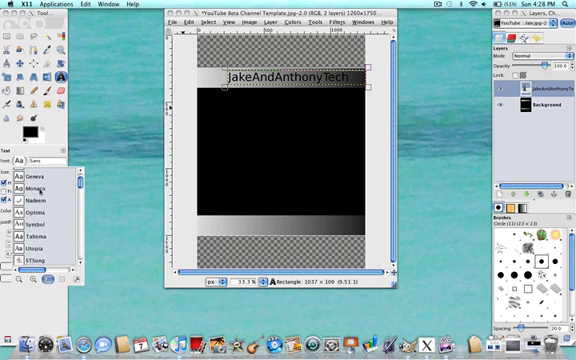
{"action": "scroll", "coordinate": [40, 190], "scroll_direction": "down", "scroll_amount": 2}
{"action": "scroll", "coordinate": [40, 190], "scroll_direction": "down", "scroll_amount": 2}
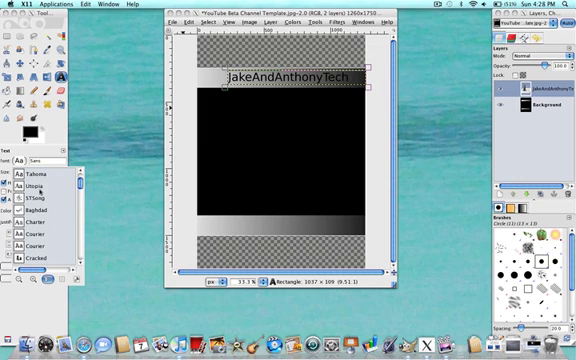
{"action": "scroll", "coordinate": [40, 192], "scroll_direction": "down", "scroll_amount": 1}
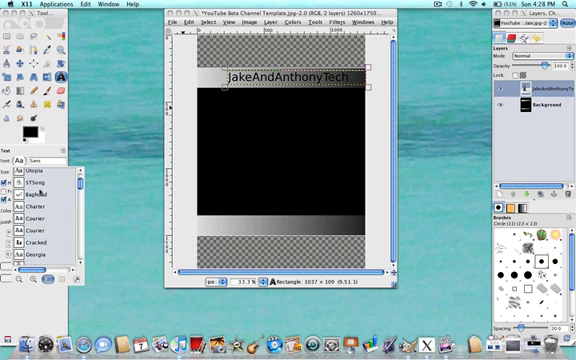
{"action": "left_click", "coordinate": [44, 243]}
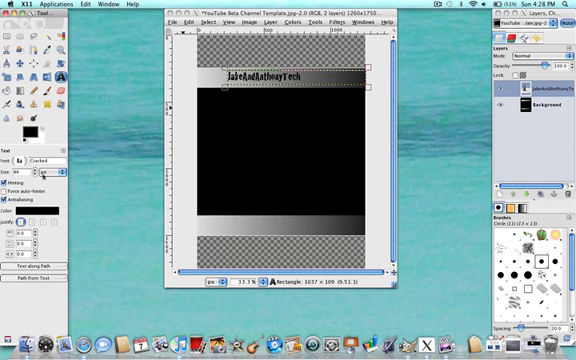
{"action": "left_click", "coordinate": [19, 160]}
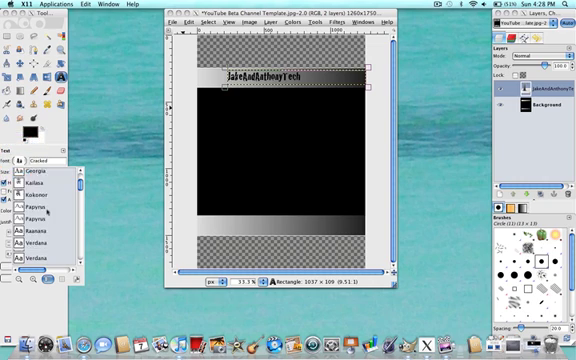
{"action": "scroll", "coordinate": [40, 200], "scroll_direction": "down", "scroll_amount": 3}
{"action": "scroll", "coordinate": [46, 211], "scroll_direction": "down", "scroll_amount": 2}
{"action": "scroll", "coordinate": [46, 211], "scroll_direction": "down", "scroll_amount": 1}
{"action": "scroll", "coordinate": [46, 211], "scroll_direction": "down", "scroll_amount": 3}
{"action": "scroll", "coordinate": [47, 212], "scroll_direction": "down", "scroll_amount": 2}
{"action": "scroll", "coordinate": [47, 212], "scroll_direction": "down", "scroll_amount": 2}
{"action": "scroll", "coordinate": [47, 212], "scroll_direction": "down", "scroll_amount": 2}
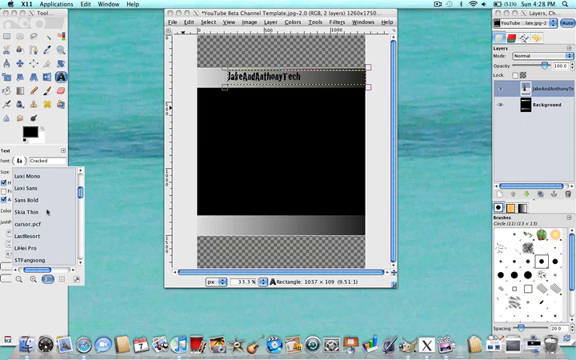
{"action": "scroll", "coordinate": [47, 212], "scroll_direction": "up", "scroll_amount": 2}
{"action": "scroll", "coordinate": [47, 212], "scroll_direction": "up", "scroll_amount": 1}
{"action": "scroll", "coordinate": [47, 212], "scroll_direction": "up", "scroll_amount": 2}
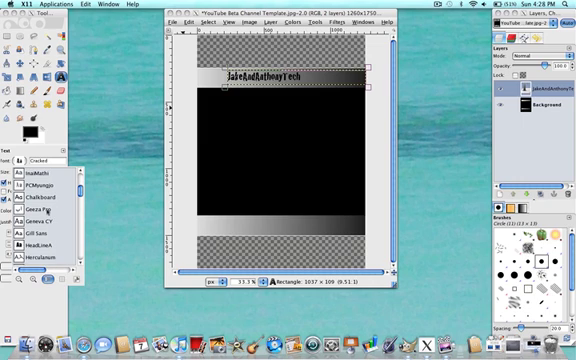
{"action": "left_click", "coordinate": [40, 245]}
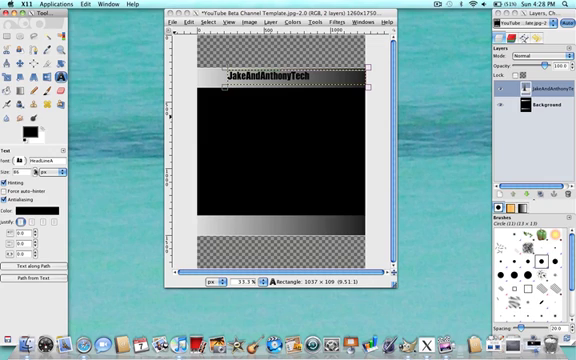
{"action": "type", "text": "100"}
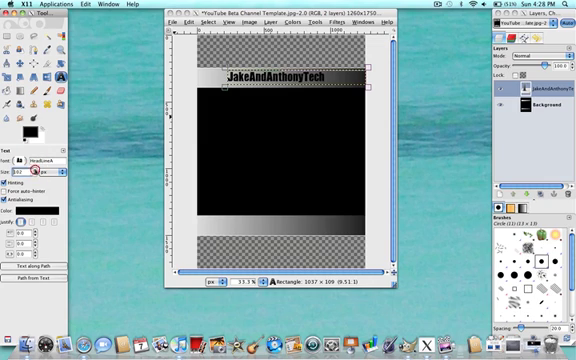
{"action": "type", "text": "126"}
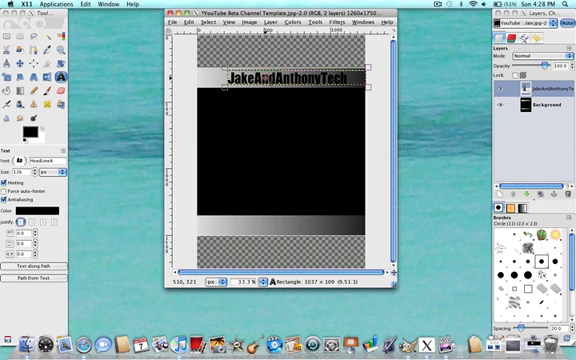
Step: Refresh the text at 126 px so the bold lettering spans most of the top bar
{"action": "left_click", "coordinate": [272, 77]}
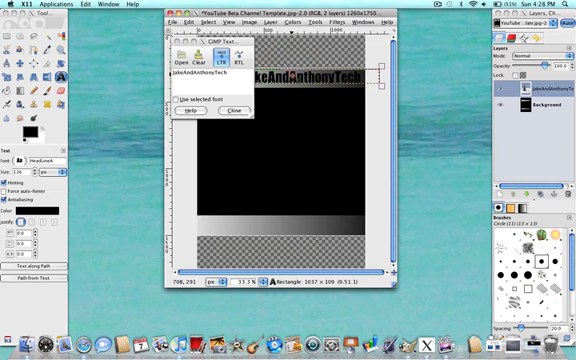
{"action": "left_click", "coordinate": [290, 75]}
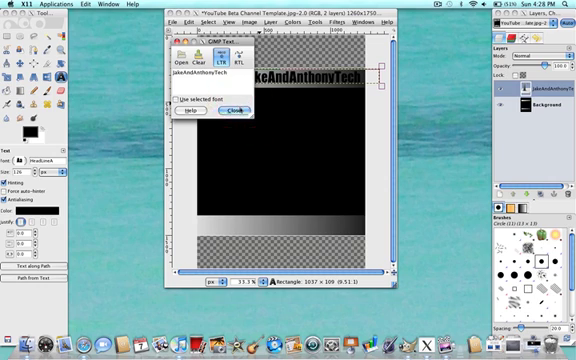
{"action": "left_click", "coordinate": [235, 110]}
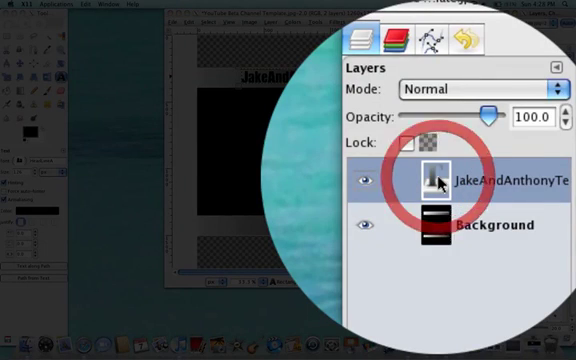
Step: Merge the channel-name text layer down into the background, leaving one layer
{"action": "right_click", "coordinate": [438, 181]}
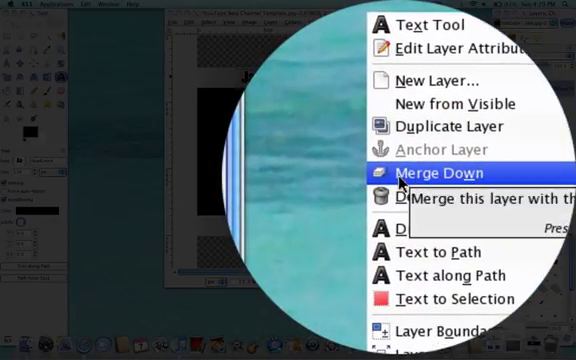
{"action": "left_click", "coordinate": [402, 181]}
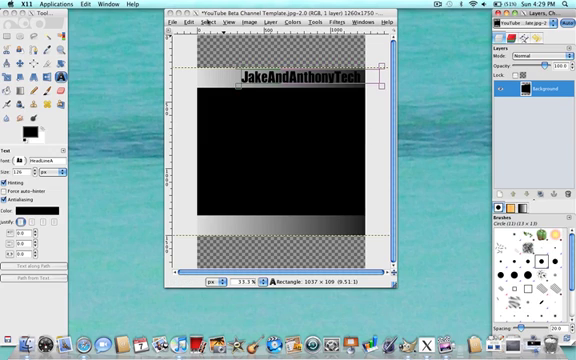
Step: Rotate the whole image 180° so the channel name sits inverted along the bottom bar
{"action": "left_click", "coordinate": [207, 21]}
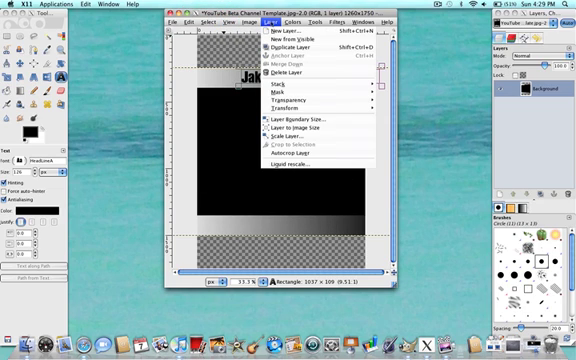
{"action": "mouse_move", "coordinate": [300, 168]}
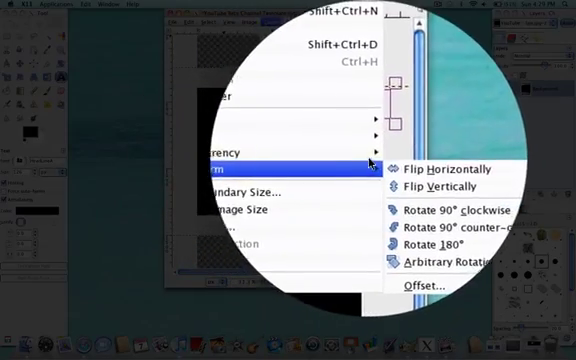
{"action": "left_click", "coordinate": [397, 160]}
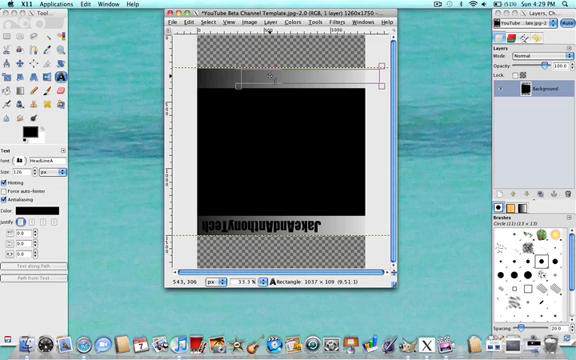
Step: Start and dismiss empty text boxes on the canvas, leaving the top bar blank
{"action": "left_click", "coordinate": [262, 77]}
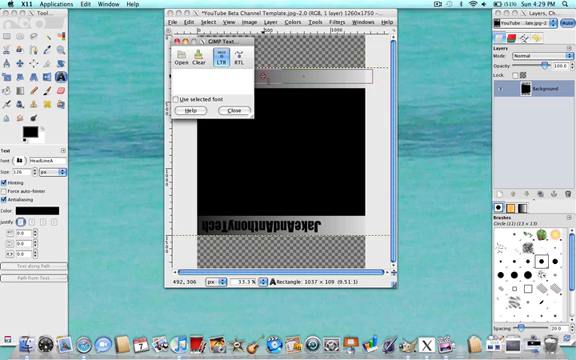
{"action": "left_click", "coordinate": [234, 110]}
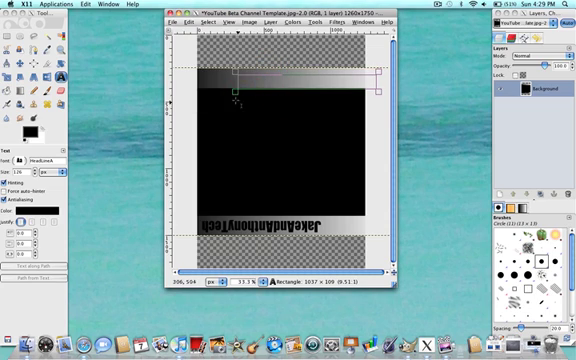
{"action": "left_click", "coordinate": [234, 95]}
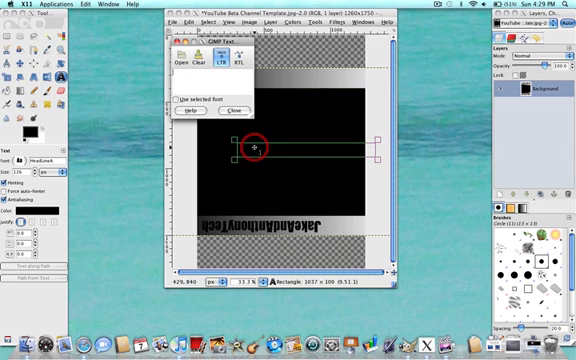
{"action": "left_click", "coordinate": [234, 110]}
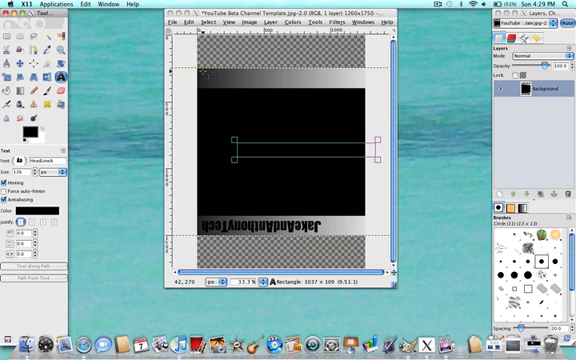
Step: Begin a new text layer on the empty top grey bar and focus its editor
{"action": "right_click", "coordinate": [205, 72]}
{"action": "left_click", "coordinate": [205, 72]}
{"action": "right_click", "coordinate": [205, 72]}
{"action": "left_click", "coordinate": [205, 74]}
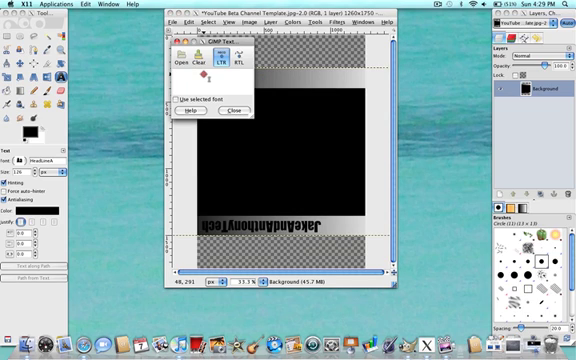
{"action": "left_click", "coordinate": [205, 74]}
{"action": "type", "text": "JakeA"}
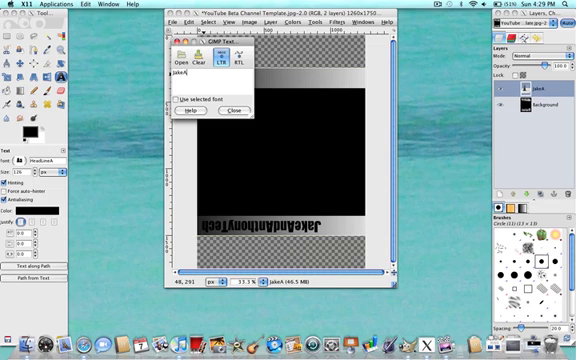
{"action": "type", "text": "ndAnth"}
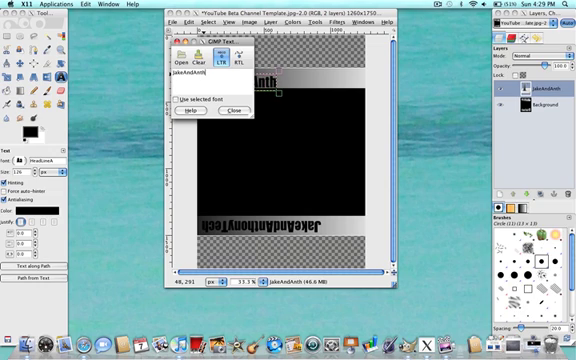
{"action": "type", "text": "ony"}
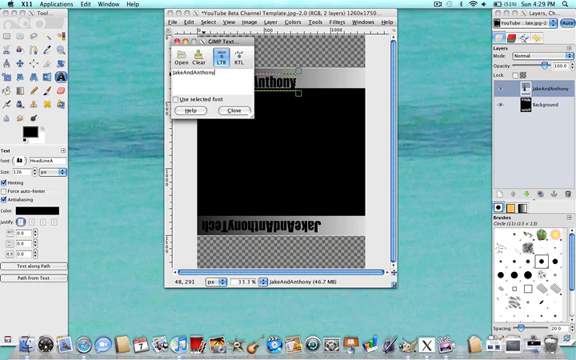
{"action": "type", "text": "Tech"}
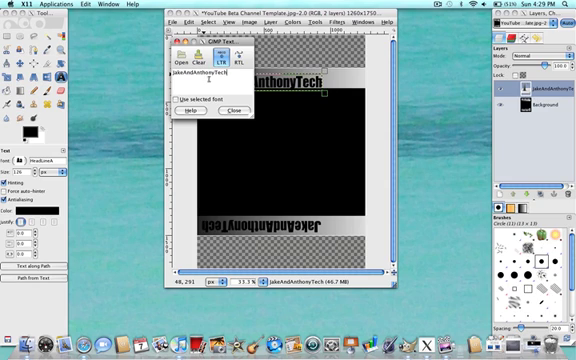
Step: Enter JakeAndAnthonyTech in HeadLineA across the top bar and finish the text
{"action": "left_click", "coordinate": [234, 110]}
{"action": "left_click", "coordinate": [230, 80]}
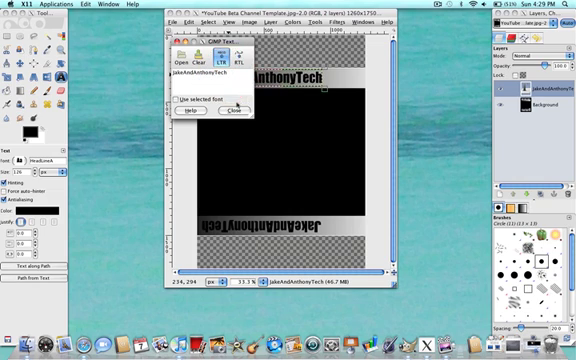
{"action": "left_click", "coordinate": [234, 110]}
{"action": "left_click", "coordinate": [240, 108]}
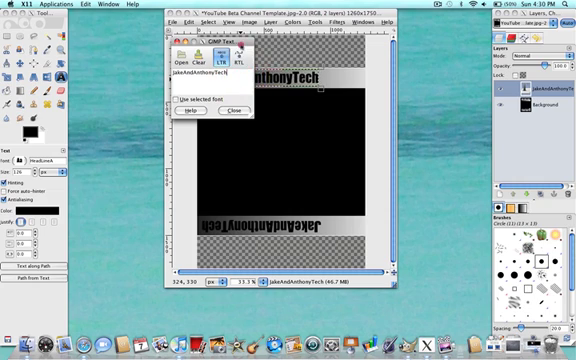
{"action": "left_click_drag", "start_coordinate": [230, 40], "coordinate": [440, 37]}
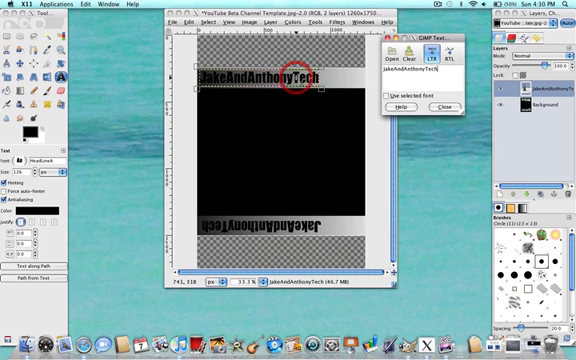
{"action": "left_click", "coordinate": [441, 107]}
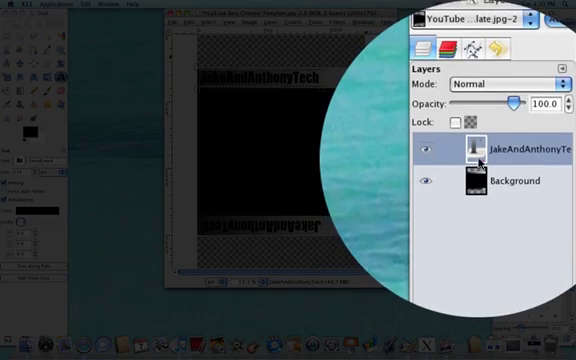
Step: Merge the JakeAndAnthonyTech text layer down into the background
{"action": "left_click", "coordinate": [535, 88]}
{"action": "right_click", "coordinate": [478, 160]}
{"action": "left_click", "coordinate": [441, 160]}
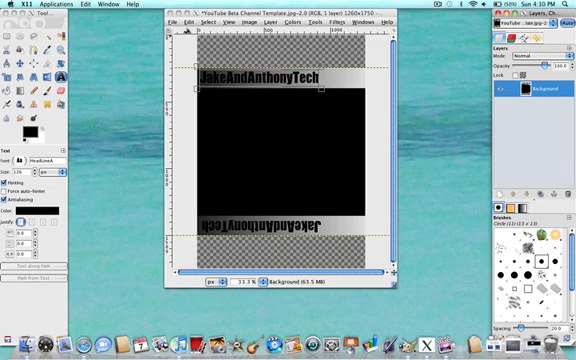
Step: Rotate the layer 90° clockwise so both names run vertically down the side bars
{"action": "left_click", "coordinate": [188, 21]}
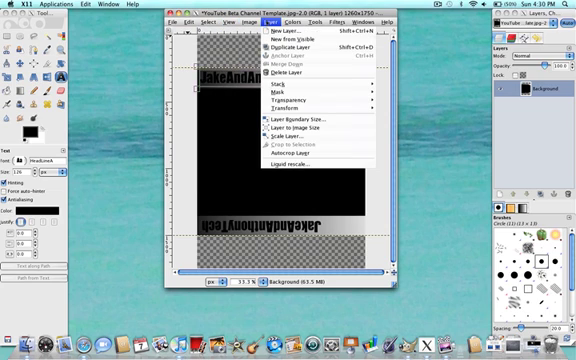
{"action": "mouse_move", "coordinate": [300, 108]}
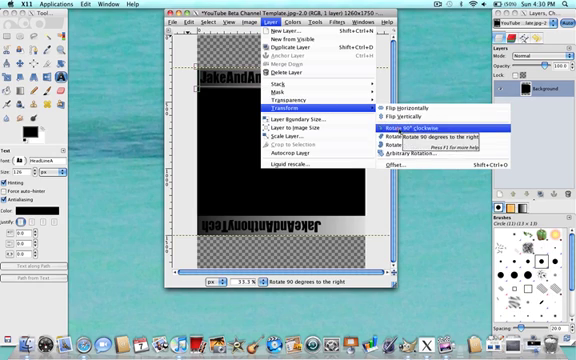
{"action": "left_click", "coordinate": [412, 128]}
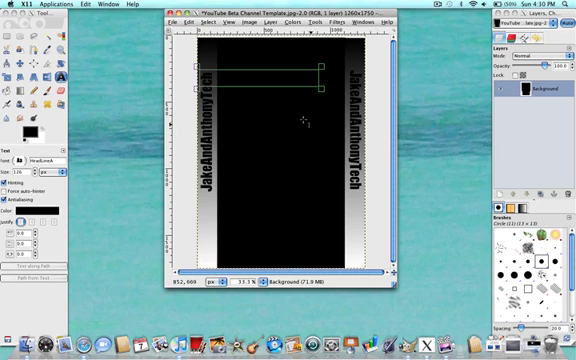
Step: Save the image as JakeAndAnthonyTech New Channel Template.jpg in Downloads
{"action": "mouse_move", "coordinate": [234, 117]}
{"action": "left_mouse_down"}
{"action": "mouse_move", "coordinate": [321, 131]}
{"action": "mouse_move", "coordinate": [316, 163]}
{"action": "left_mouse_up"}
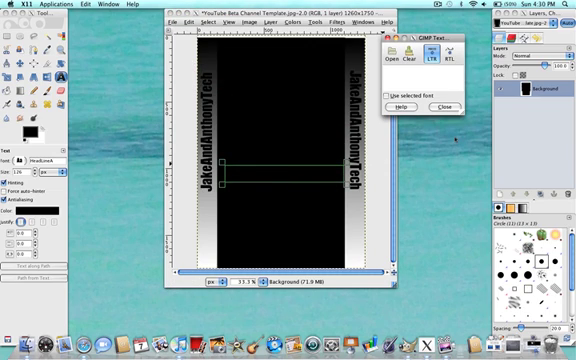
{"action": "left_click", "coordinate": [444, 107]}
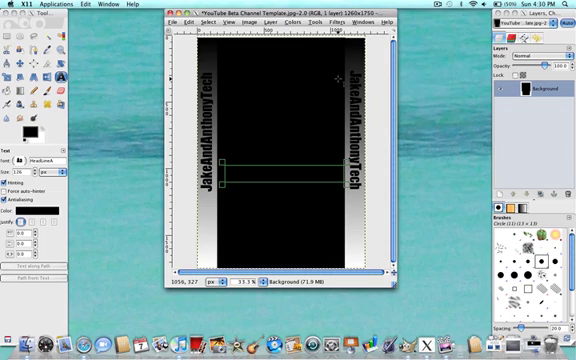
{"action": "left_click", "coordinate": [172, 21]}
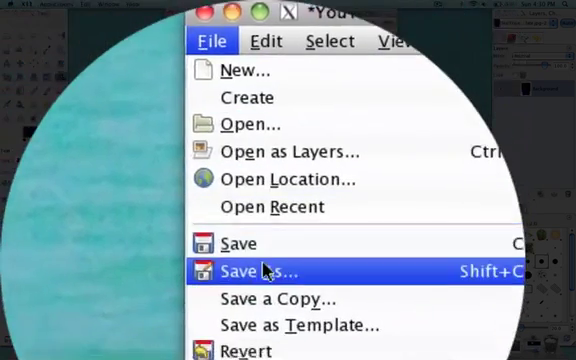
{"action": "left_click", "coordinate": [186, 92]}
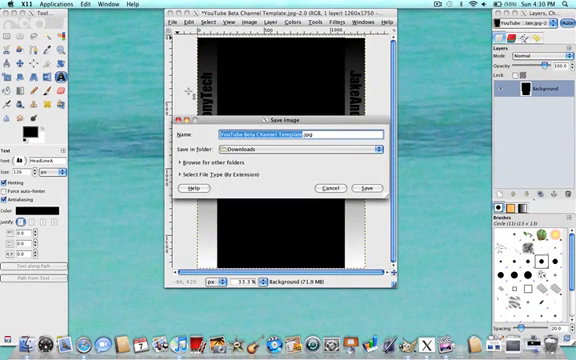
{"action": "type", "text": "JakeAndJAnthonyTech New Channel T"}
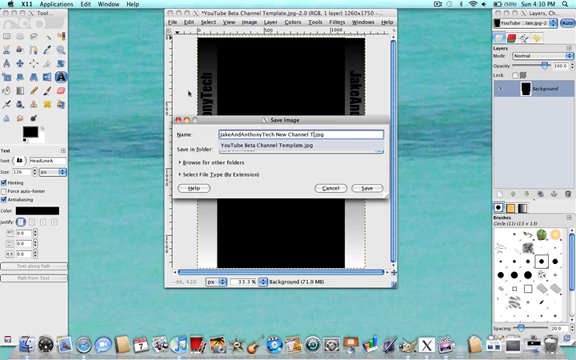
{"action": "type", "text": "plate"}
{"action": "left_click", "coordinate": [372, 191]}
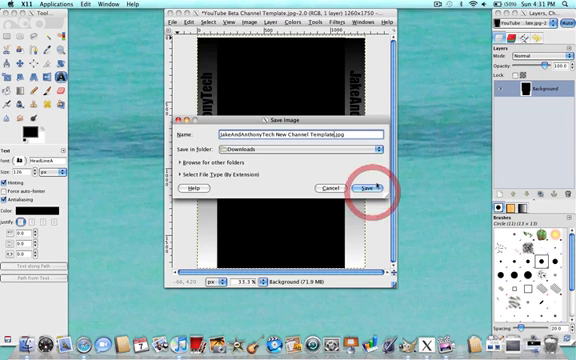
{"action": "left_click", "coordinate": [376, 190]}
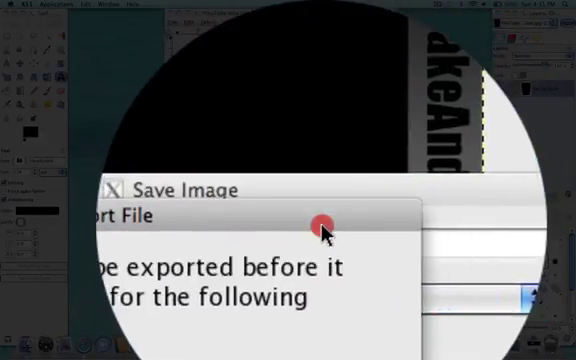
Step: Confirm the JPEG export and save it at quality 85
{"action": "left_click_drag", "start_coordinate": [322, 230], "coordinate": [330, 185]}
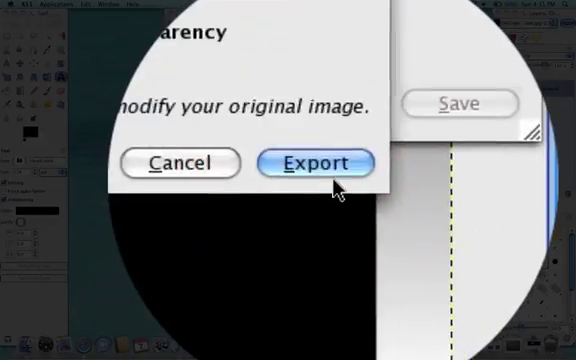
{"action": "left_click", "coordinate": [330, 170]}
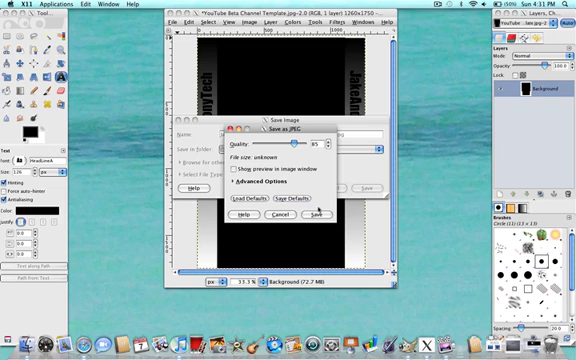
{"action": "left_click", "coordinate": [317, 214]}
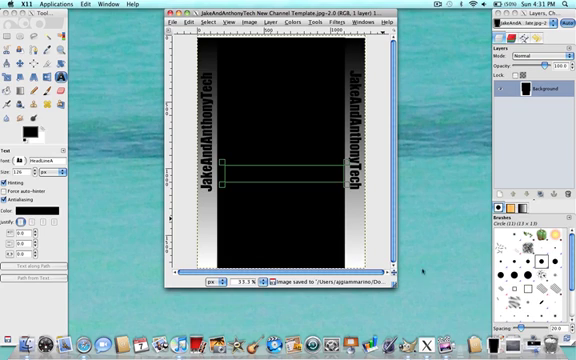
Step: Dismiss a stray text box without changing the image
{"action": "left_click", "coordinate": [315, 180]}
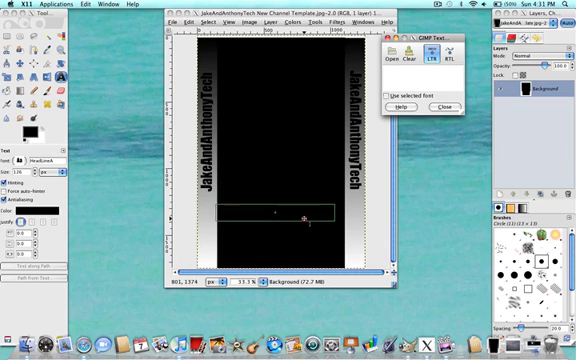
{"action": "left_click", "coordinate": [310, 215]}
{"action": "left_click", "coordinate": [440, 107]}
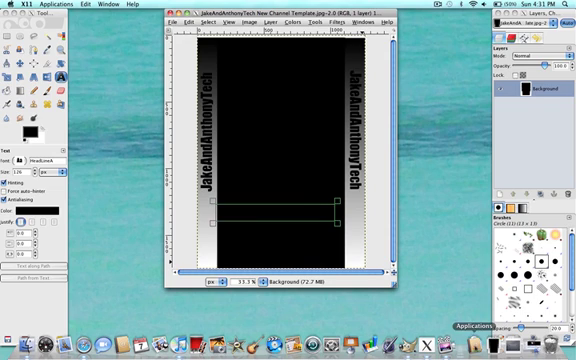
Step: Open JakeAndAnthonyTech New Channel Template.jpg from the Downloads stack in Preview
{"action": "left_click", "coordinate": [492, 346]}
{"action": "left_click", "coordinate": [420, 322]}
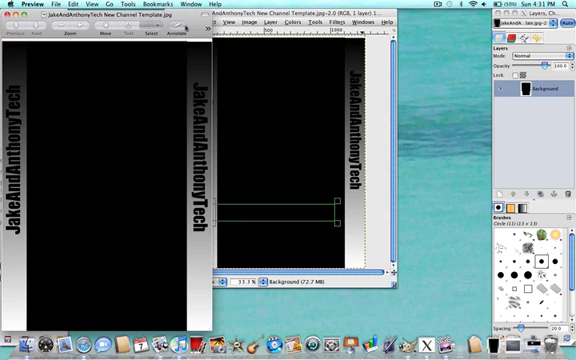
Step: Position the Preview window to show the full template with both vertical side-bar names
{"action": "left_click_drag", "start_coordinate": [89, 10], "coordinate": [260, 10]}
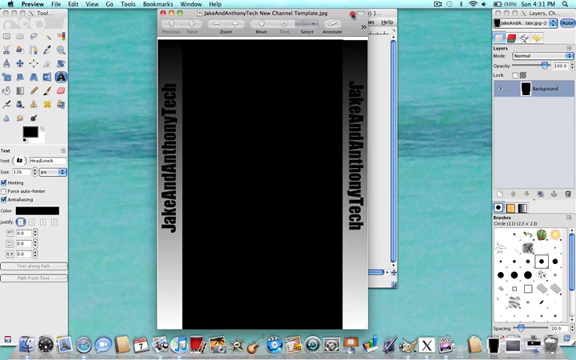
{"action": "left_click_drag", "start_coordinate": [352, 14], "coordinate": [376, 14]}
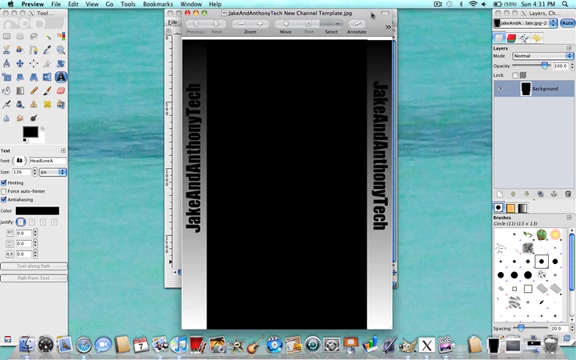
{"action": "left_click_drag", "start_coordinate": [373, 14], "coordinate": [367, 14]}
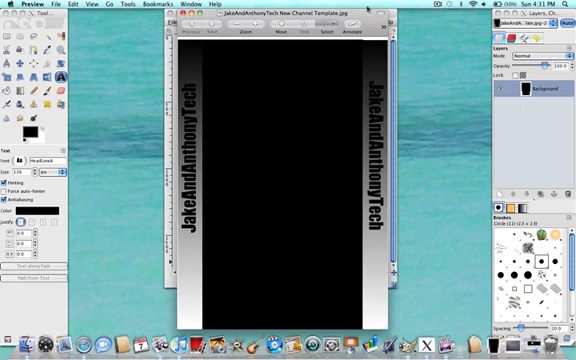